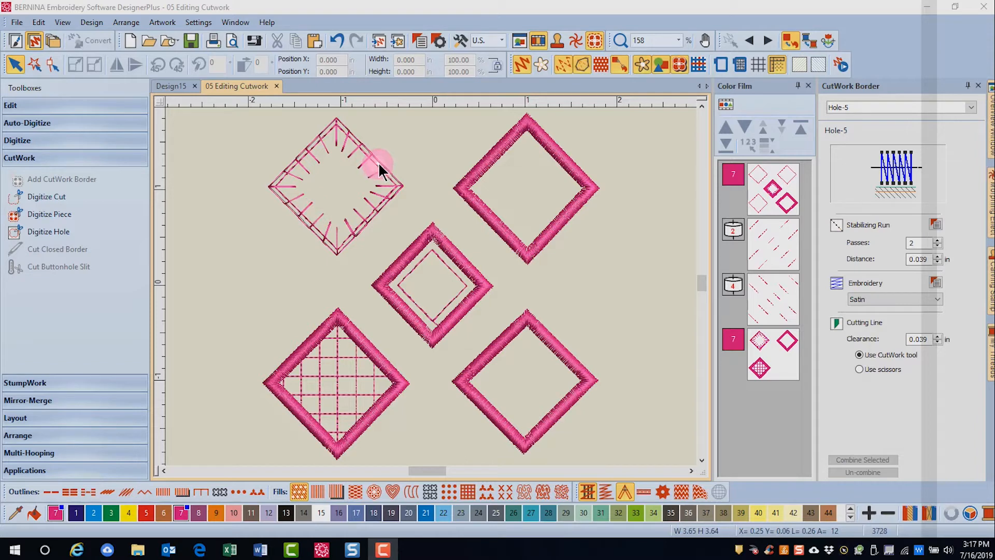
Change the CutWork border type of the upper-left diamond to Hole-2.
{"action": "left_click", "coordinate": [379, 165]}
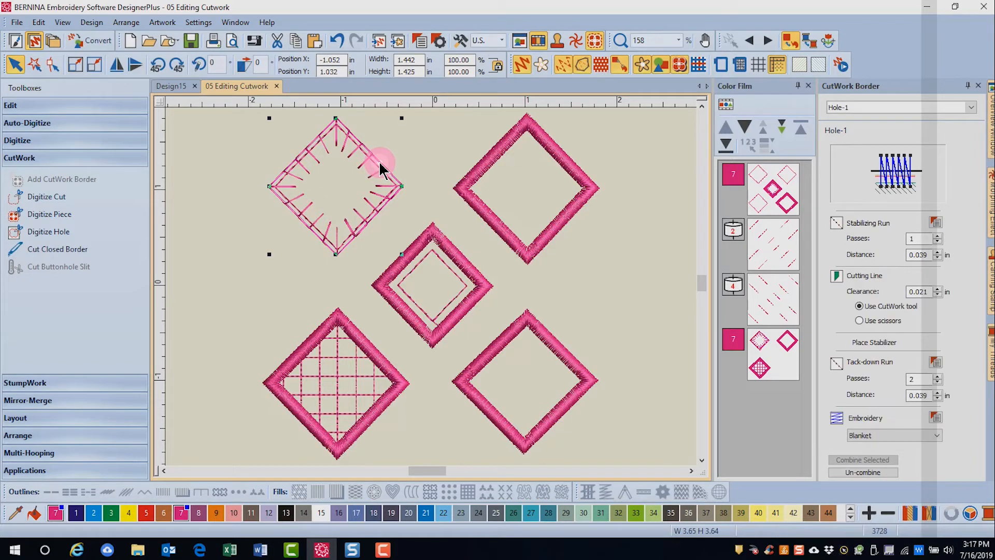
{"action": "left_click", "coordinate": [971, 107]}
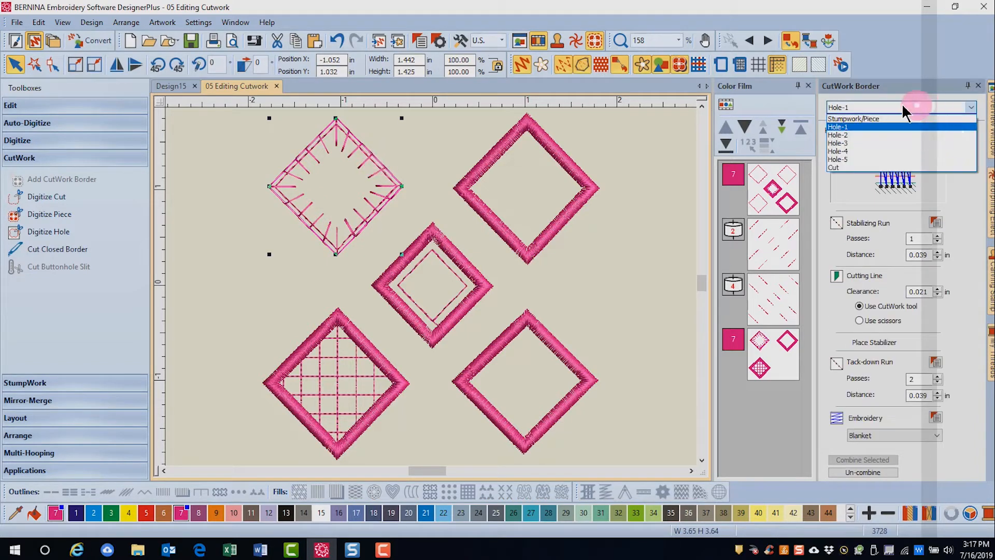
{"action": "left_click", "coordinate": [847, 136]}
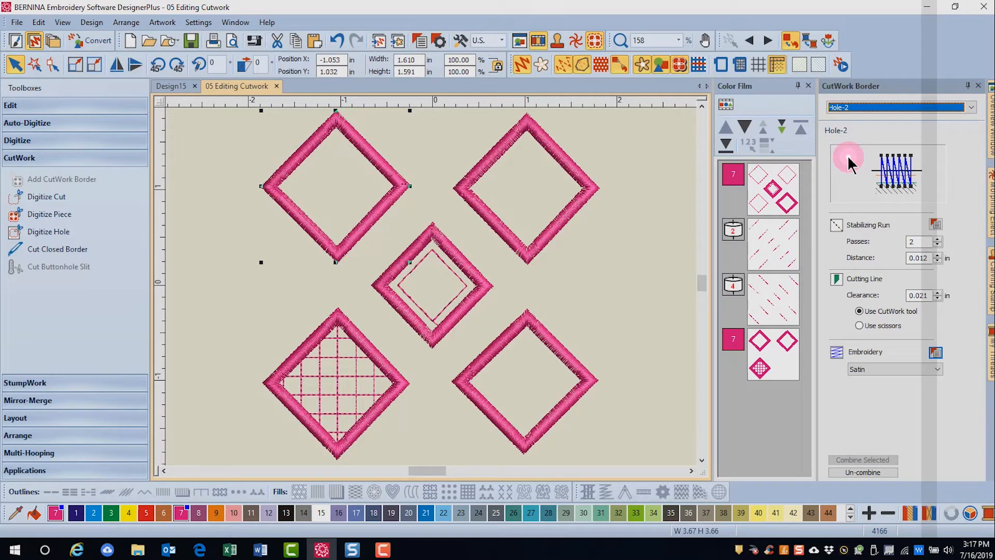
Switch the design from the realistic thread rendering to the plain stitch view, with the upper-right diamond selected.
{"action": "scroll", "coordinate": [431, 286], "scroll_direction": "up", "scroll_amount": 5}
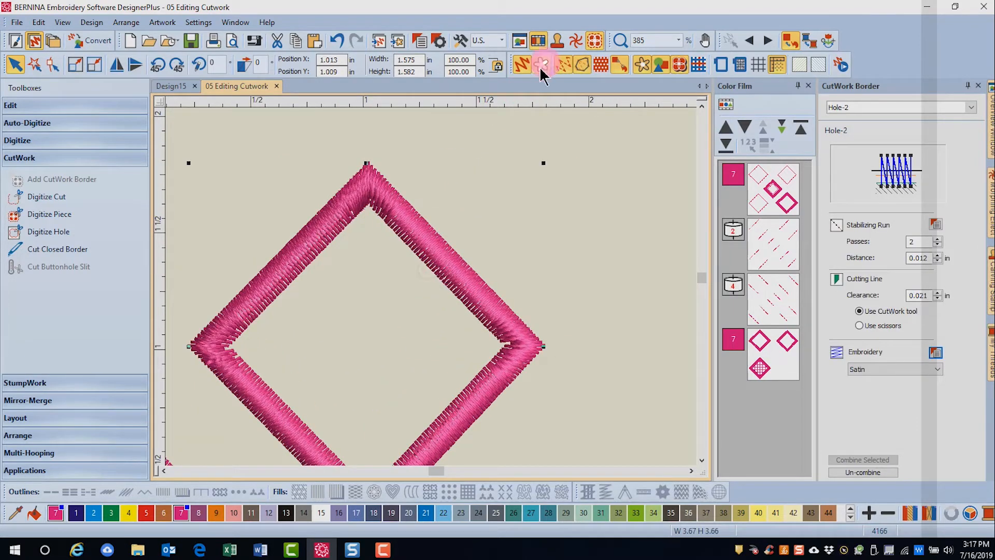
{"action": "left_click", "coordinate": [522, 65]}
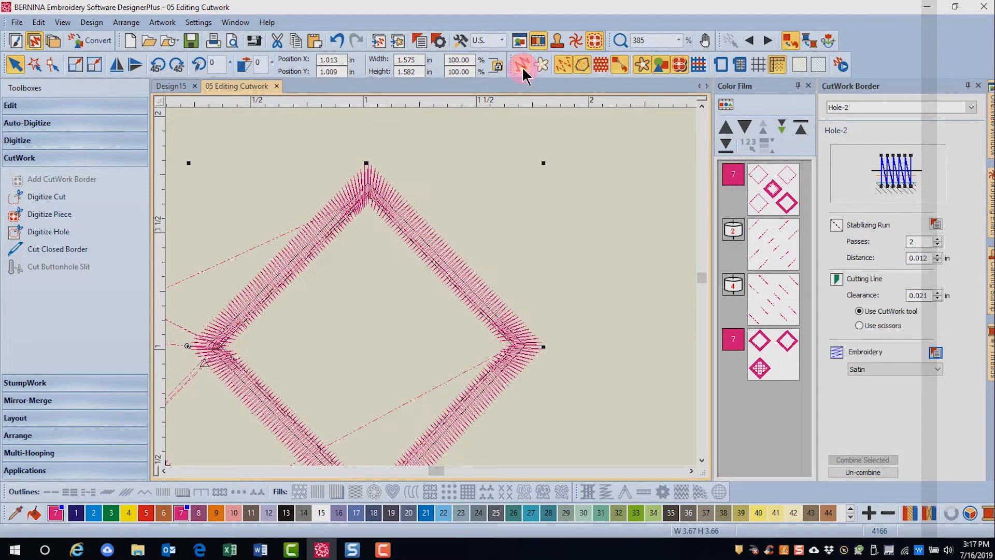
{"action": "scroll", "coordinate": [432, 287], "scroll_direction": "up", "scroll_amount": 2}
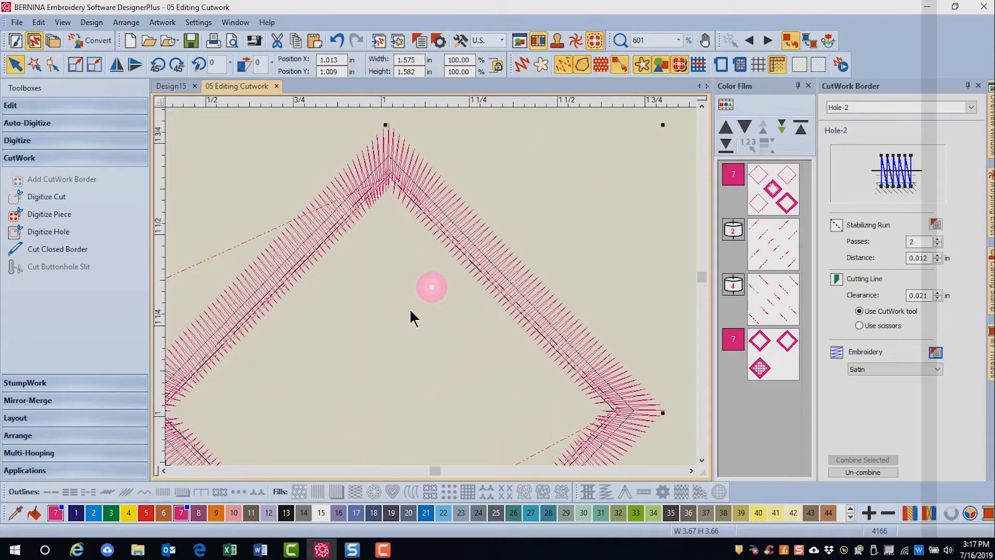
{"action": "left_click", "coordinate": [594, 258]}
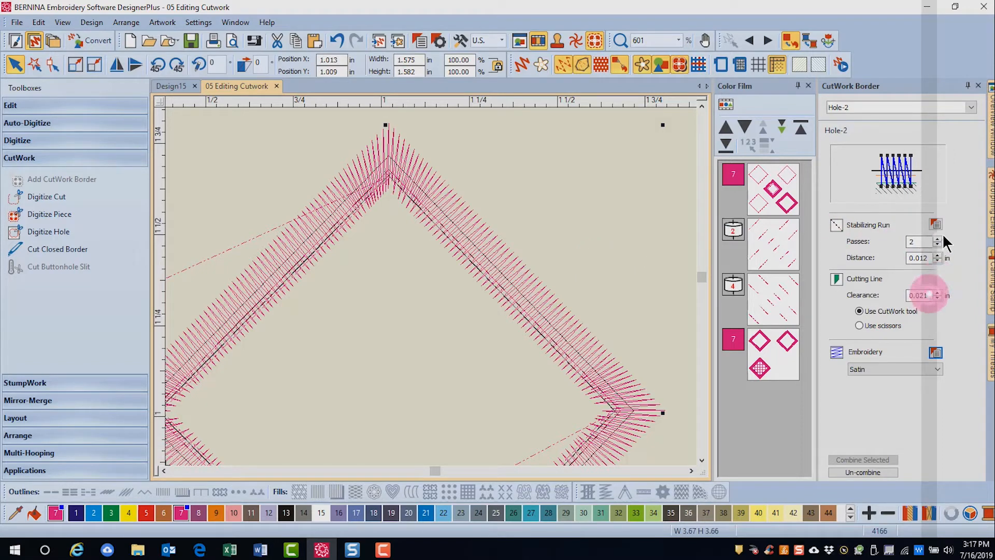
Set the stabilizing run distance of the upper-right diamond's Hole-2 border to 0.022 in.
{"action": "mouse_move", "coordinate": [933, 254]}
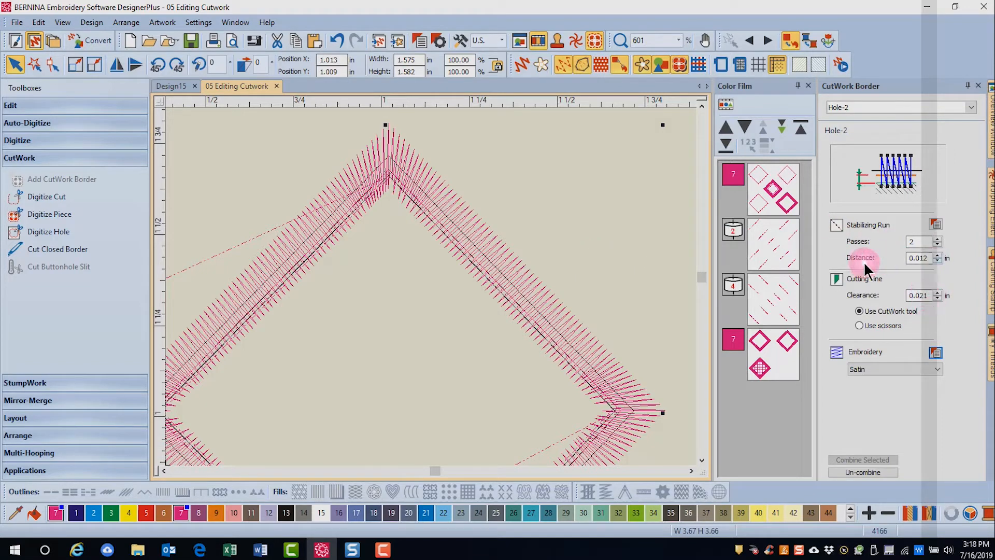
{"action": "left_click", "coordinate": [937, 255]}
{"action": "left_click", "coordinate": [938, 255]}
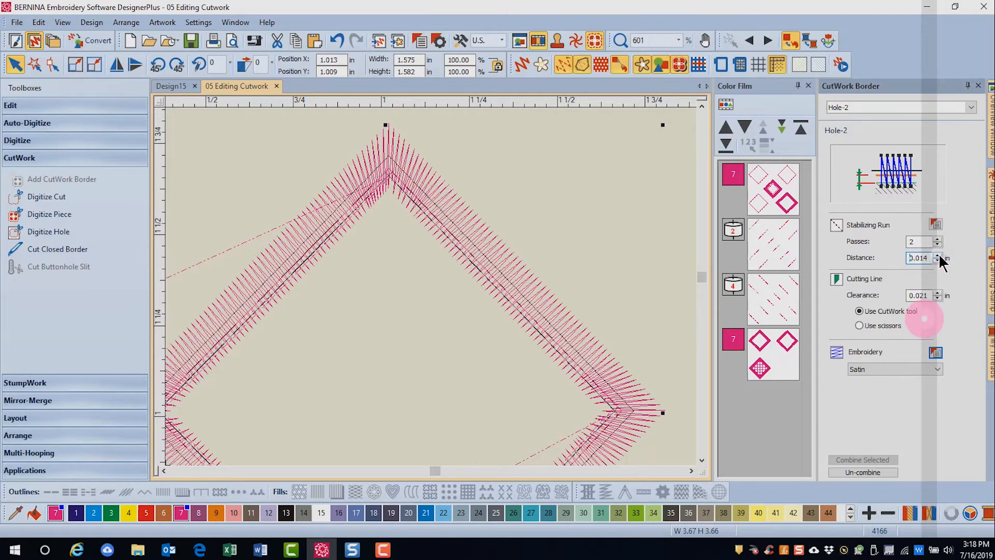
{"action": "left_click", "coordinate": [937, 255]}
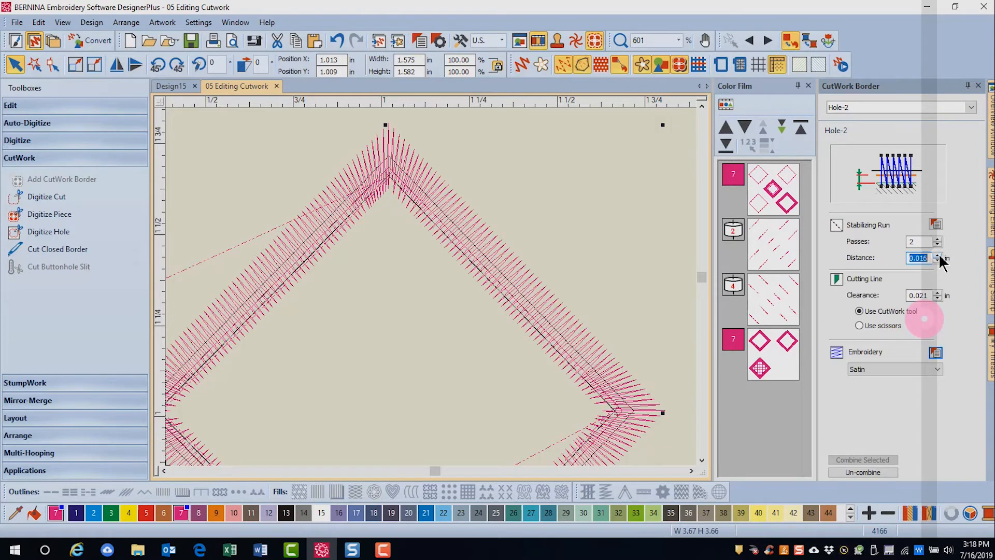
{"action": "left_click", "coordinate": [938, 256]}
{"action": "left_click", "coordinate": [938, 255]}
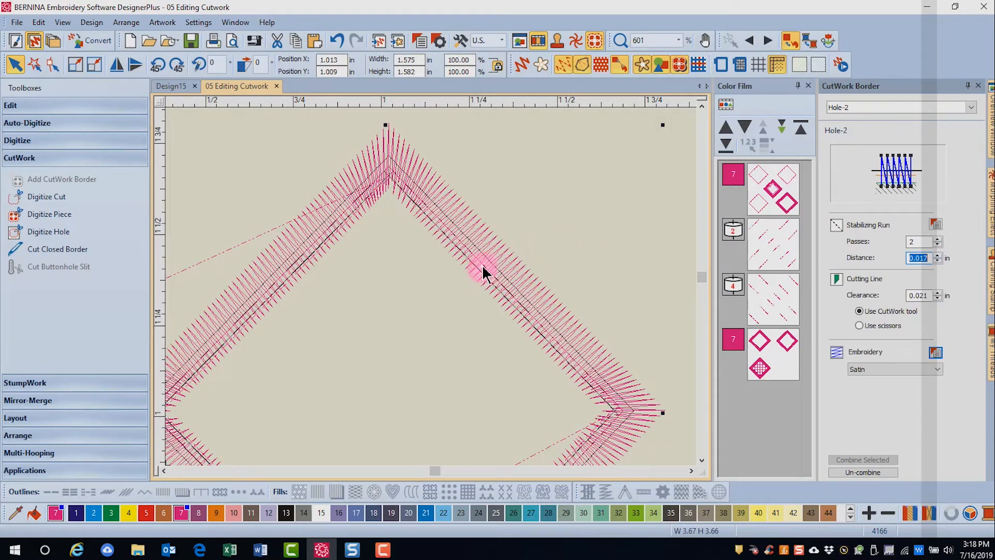
{"action": "left_click", "coordinate": [937, 256]}
{"action": "left_click", "coordinate": [937, 255]}
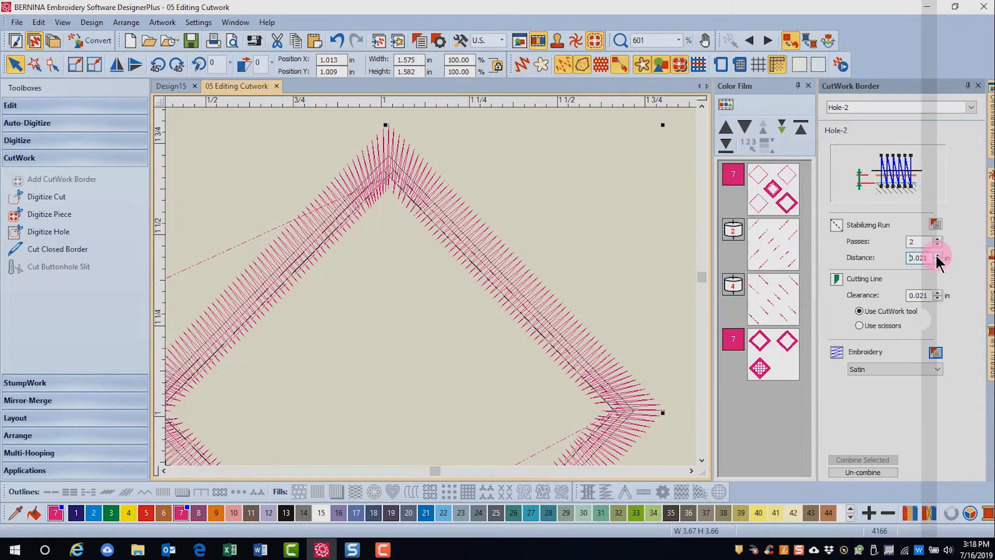
{"action": "left_click", "coordinate": [938, 255]}
{"action": "left_click", "coordinate": [937, 256]}
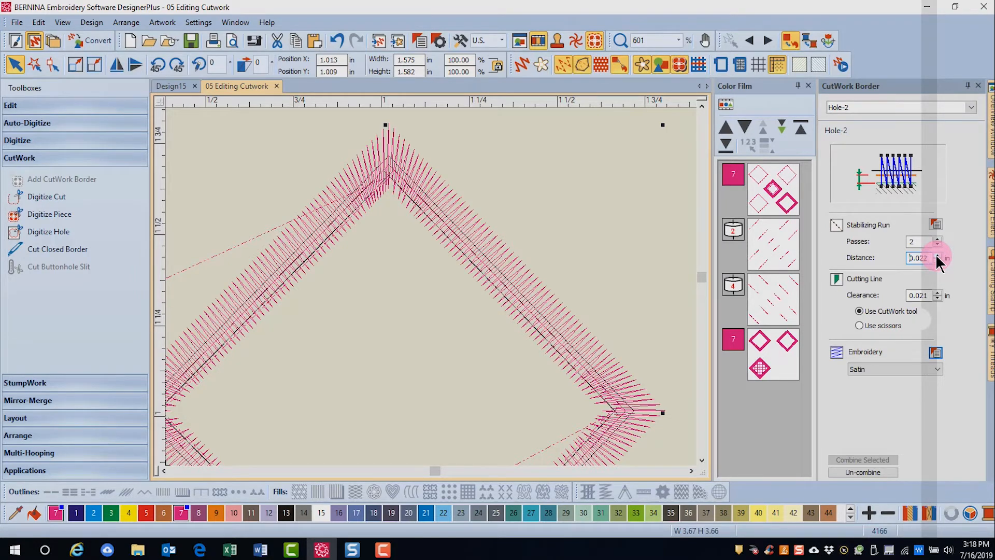
{"action": "left_click", "coordinate": [937, 256]}
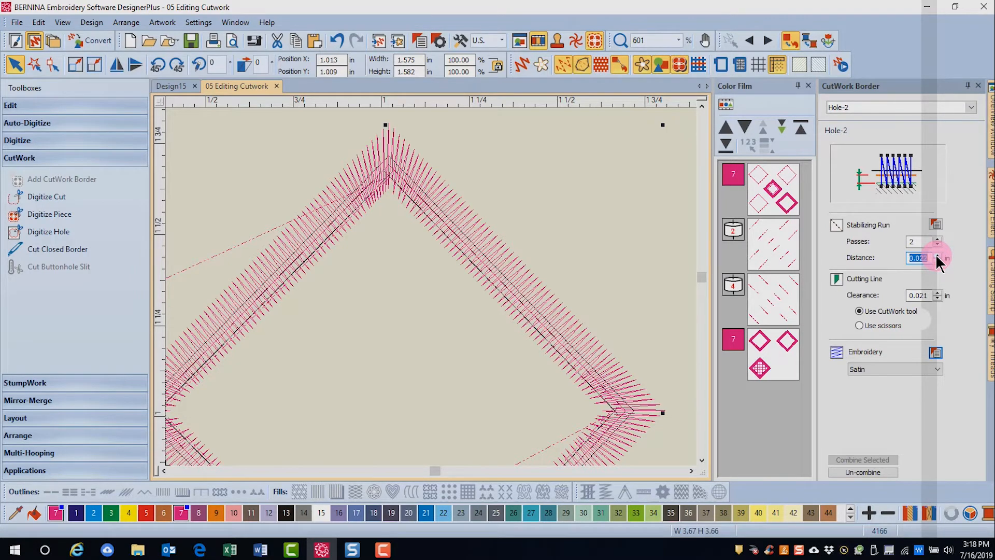
Set the upper-right diamond's cutting line clearance to 0.025 in and view its satin border properties without changing them.
{"action": "left_click", "coordinate": [937, 293]}
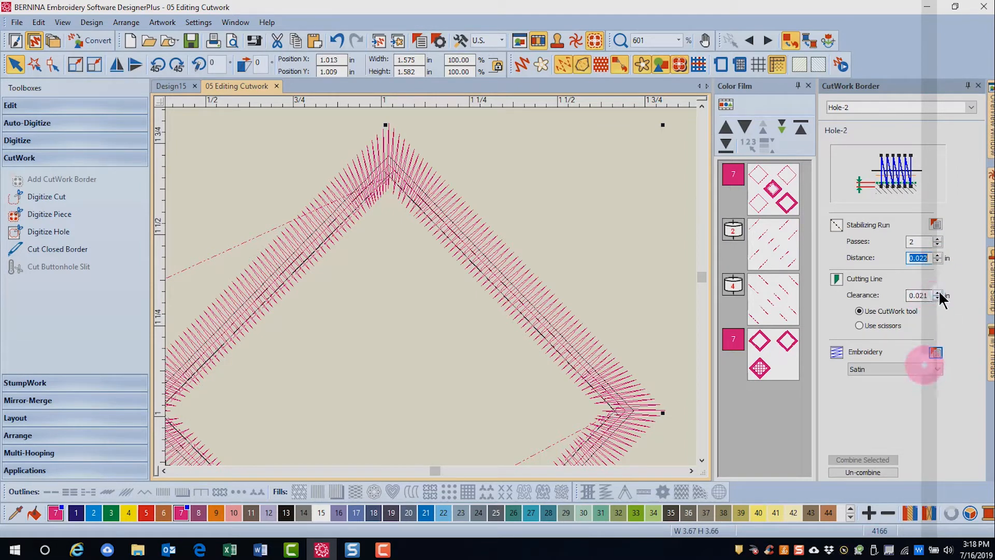
{"action": "left_click", "coordinate": [937, 293]}
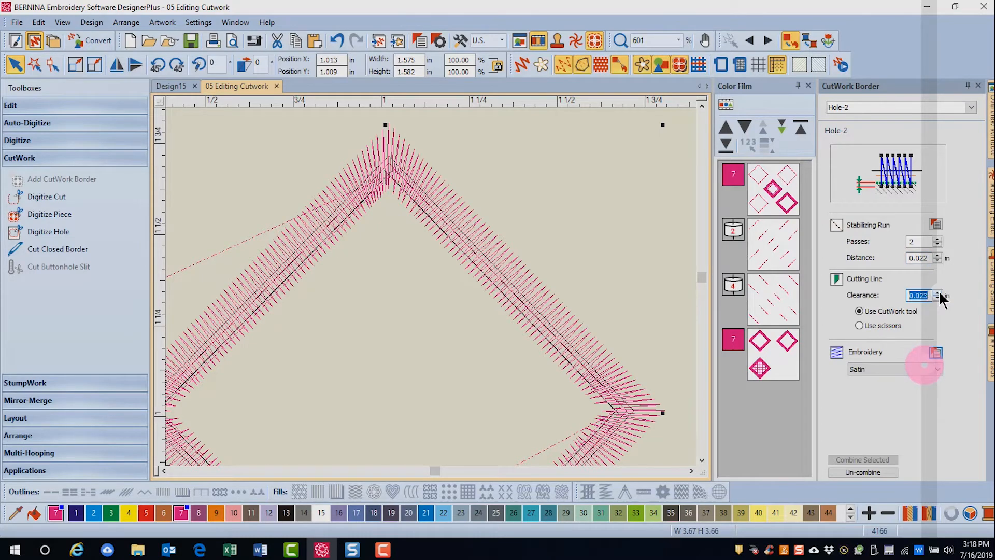
{"action": "left_click", "coordinate": [938, 292]}
{"action": "left_click", "coordinate": [939, 292]}
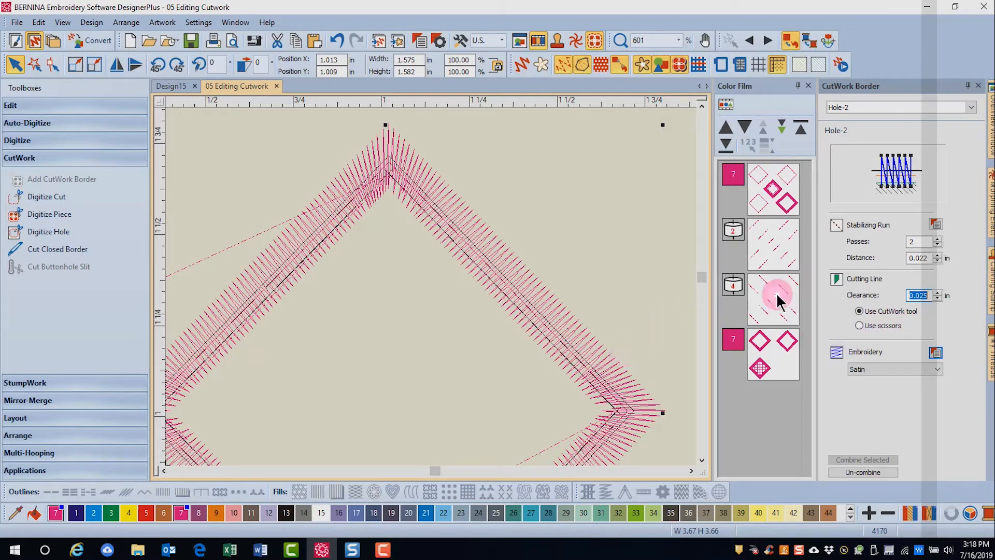
{"action": "left_click", "coordinate": [935, 353]}
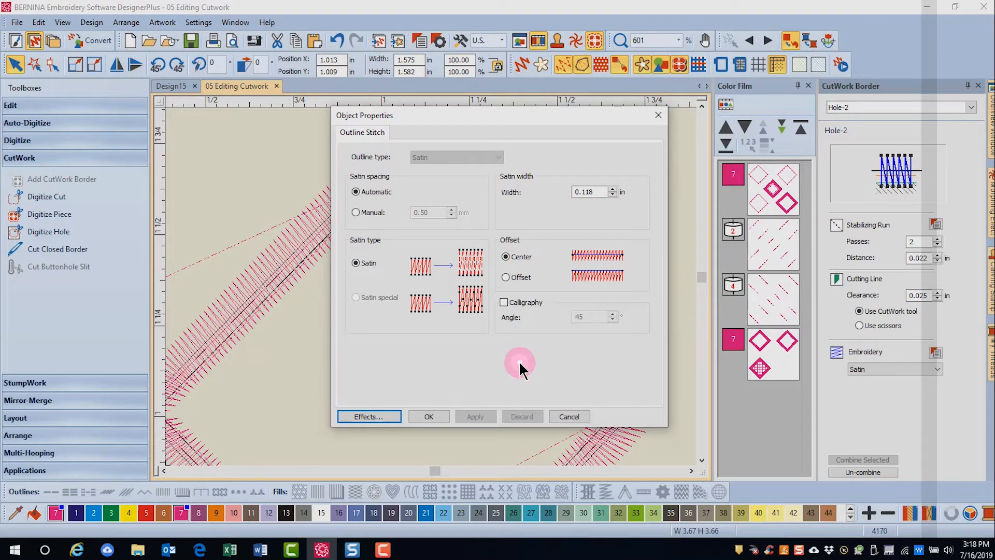
{"action": "left_click", "coordinate": [658, 115]}
Set the tack-down run distance of the lower-left diamond's Hole-3 border to 0.017 in.
{"action": "key", "text": "0"}
{"action": "left_click", "coordinate": [365, 337]}
{"action": "scroll", "coordinate": [370, 347], "scroll_direction": "up", "scroll_amount": 4}
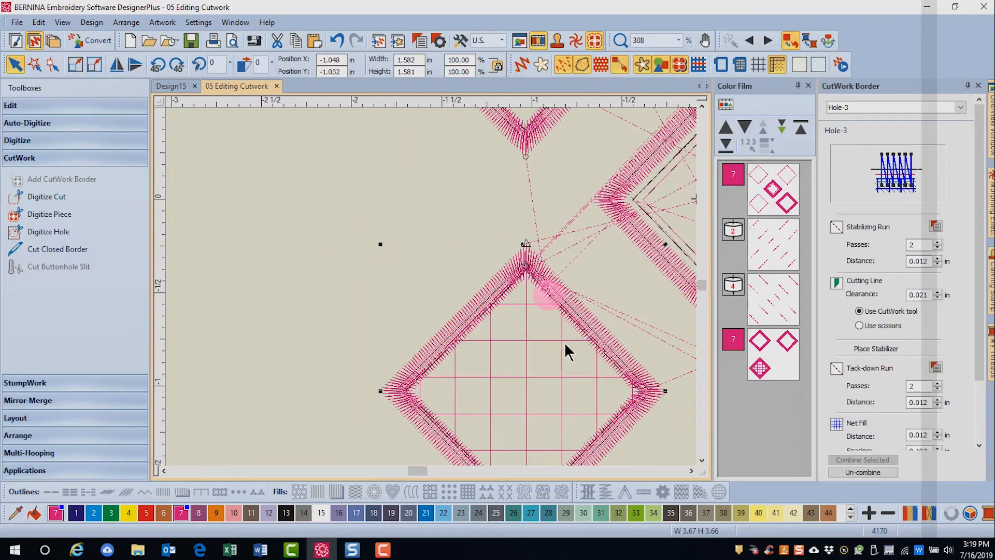
{"action": "left_click_drag", "start_coordinate": [704, 286], "coordinate": [658, 85]}
{"action": "left_click", "coordinate": [703, 105]}
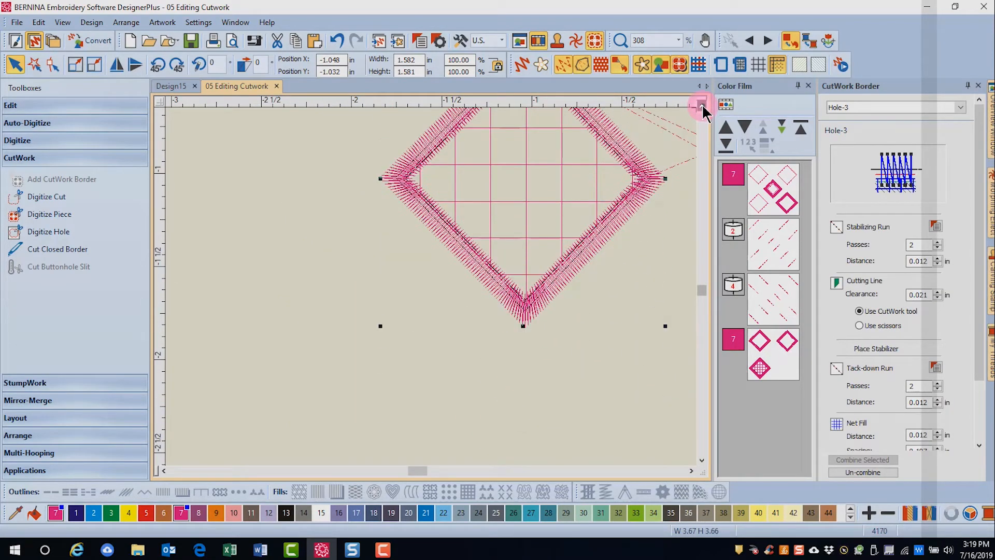
{"action": "left_click", "coordinate": [702, 104]}
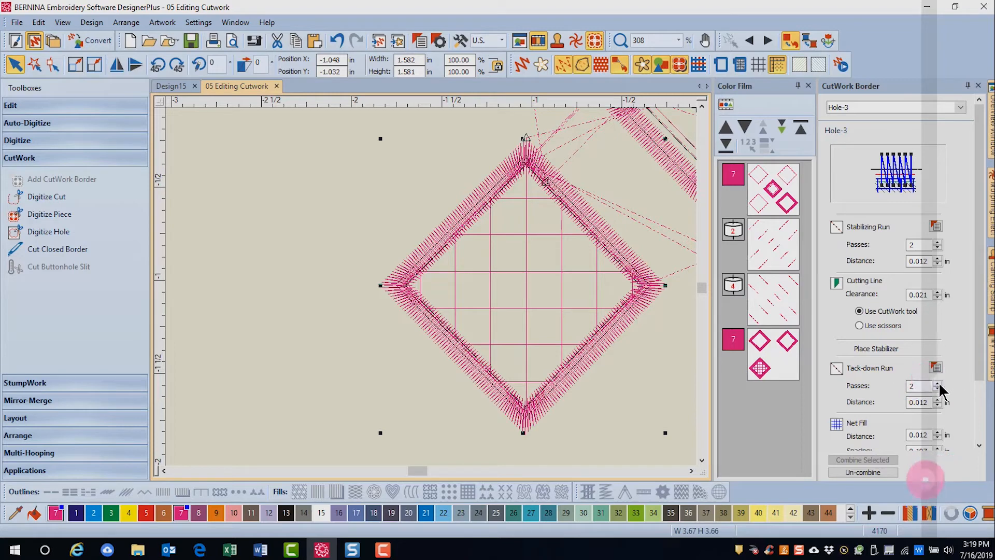
{"action": "left_click", "coordinate": [919, 402]}
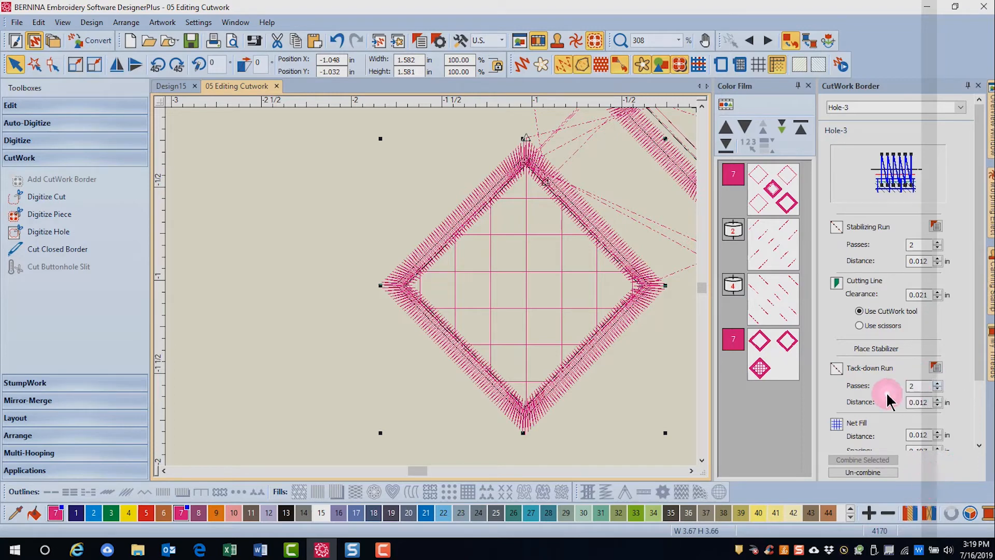
{"action": "left_click", "coordinate": [937, 399]}
{"action": "left_click", "coordinate": [938, 400]}
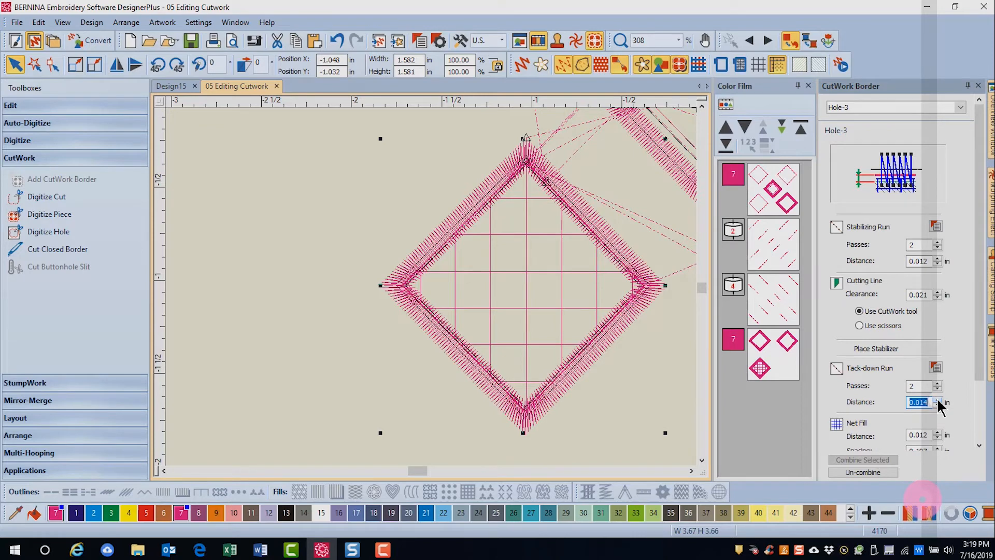
{"action": "left_click", "coordinate": [938, 400]}
{"action": "left_click", "coordinate": [938, 400]}
{"action": "left_click", "coordinate": [938, 400]}
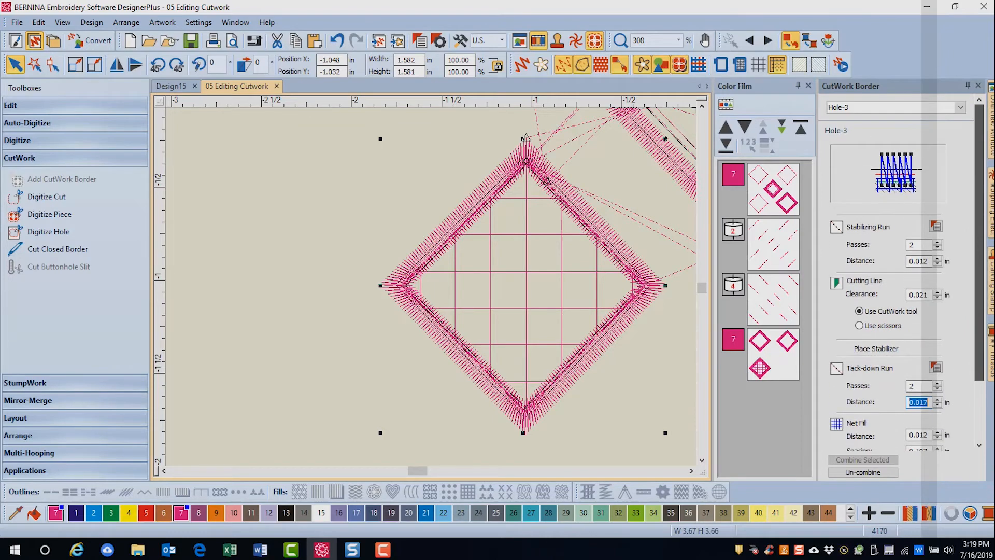
Set the net fill distance of the lower-left diamond to 0.014 in.
{"action": "scroll", "coordinate": [983, 373], "scroll_direction": "down", "scroll_amount": 3}
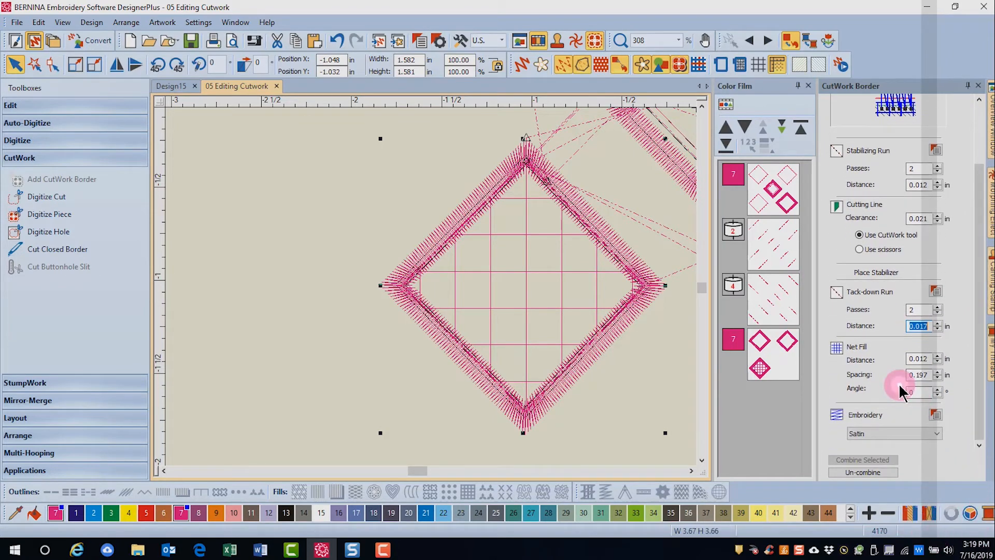
{"action": "left_click", "coordinate": [937, 356]}
{"action": "left_click", "coordinate": [938, 356]}
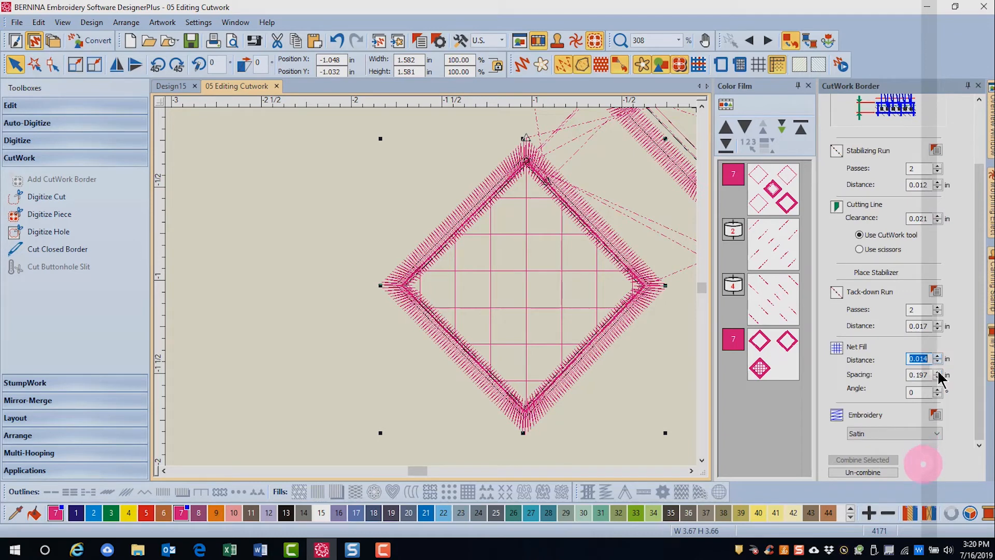
Reduce the net fill spacing of the lower-left diamond to 0.173 in.
{"action": "left_click", "coordinate": [937, 378]}
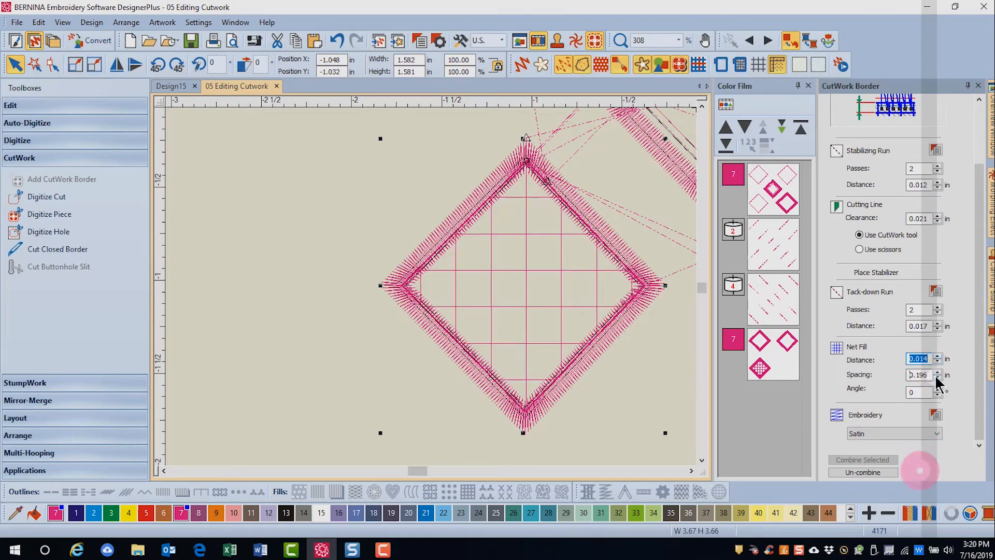
{"action": "left_click", "coordinate": [938, 377]}
{"action": "left_click", "coordinate": [938, 378]}
{"action": "left_click", "coordinate": [937, 377]}
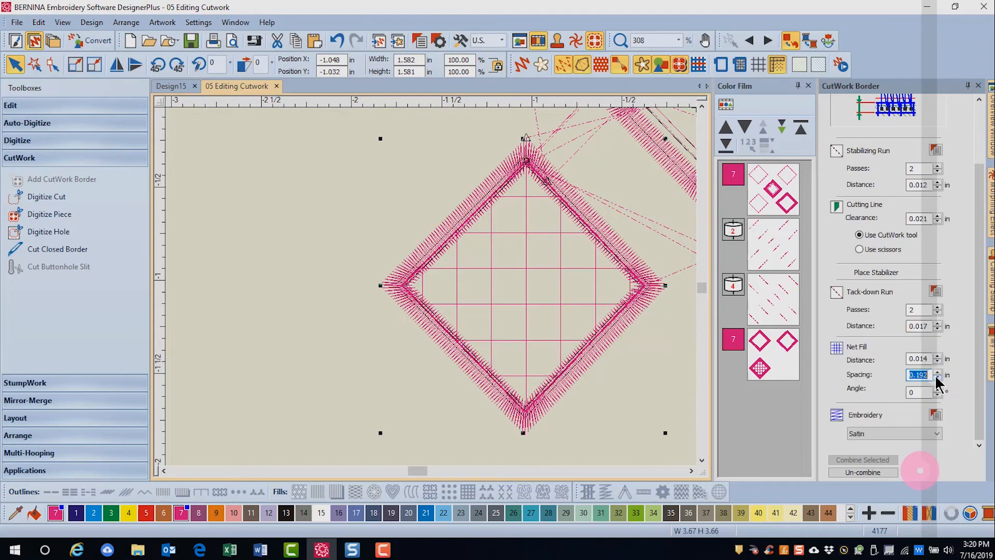
{"action": "left_click", "coordinate": [938, 377]}
{"action": "left_click", "coordinate": [938, 378]}
{"action": "left_click", "coordinate": [938, 378]}
{"action": "left_click", "coordinate": [938, 378]}
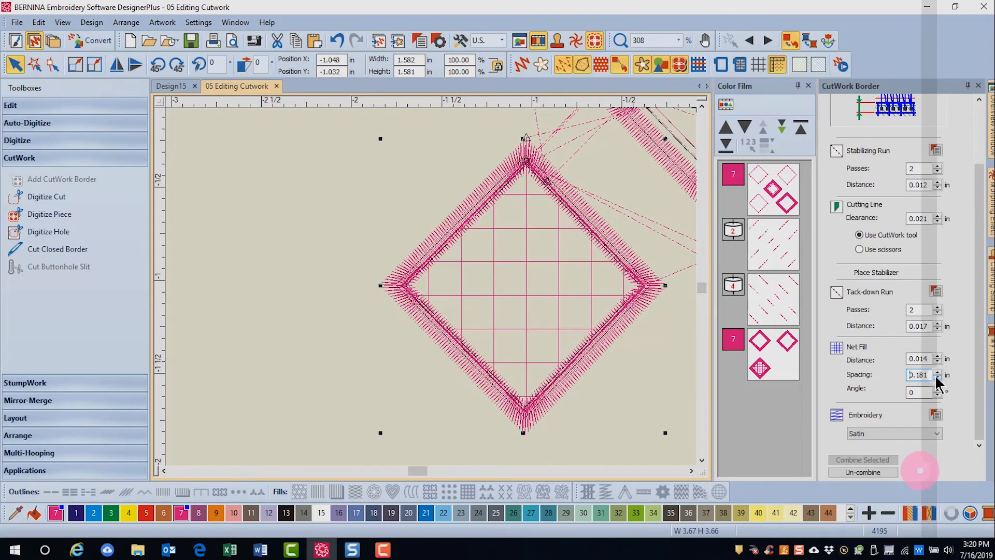
{"action": "left_click", "coordinate": [938, 377]}
{"action": "left_click", "coordinate": [938, 378]}
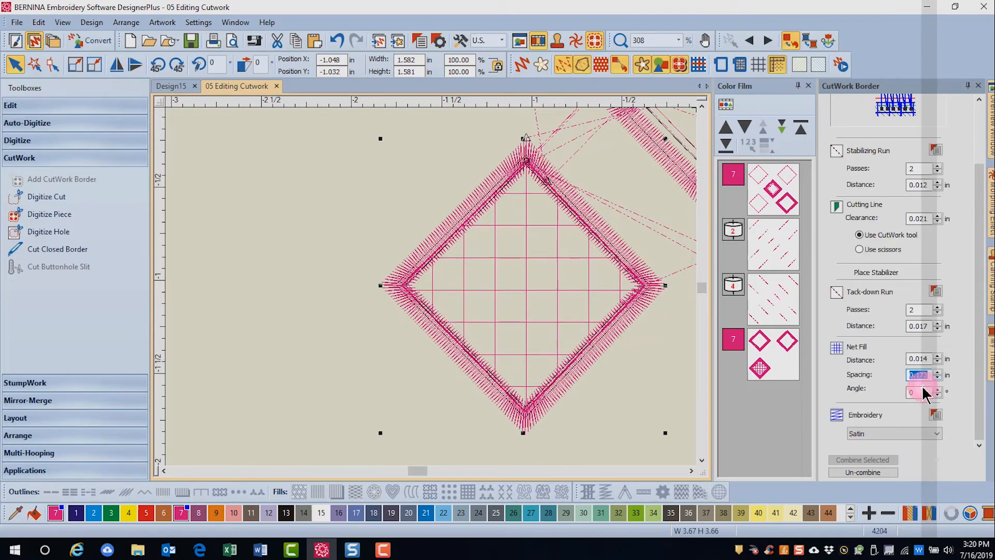
Set the net fill angle of the lower-left diamond to 45 degrees.
{"action": "left_click", "coordinate": [919, 392]}
{"action": "double_click", "coordinate": [920, 391]}
{"action": "type", "text": "45"}
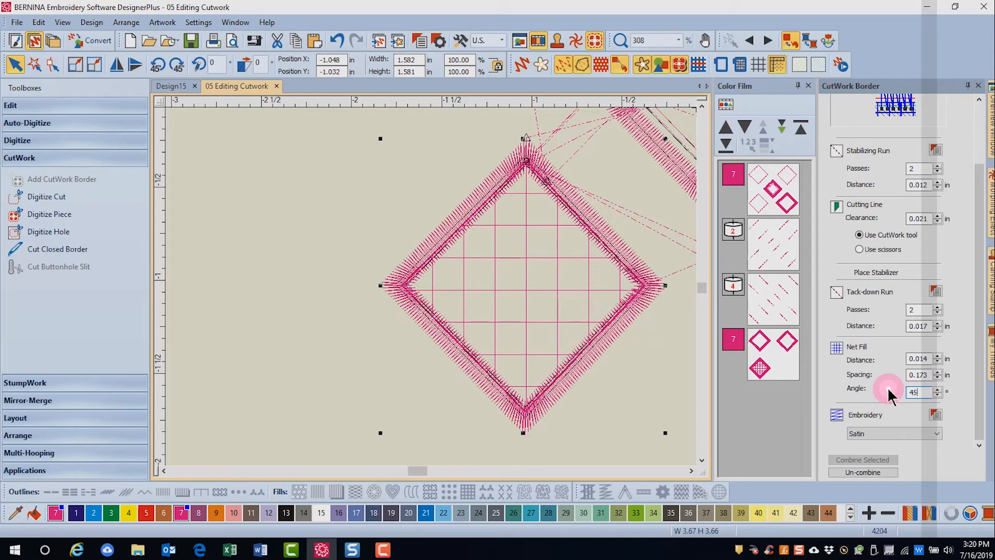
{"action": "key", "text": "Return"}
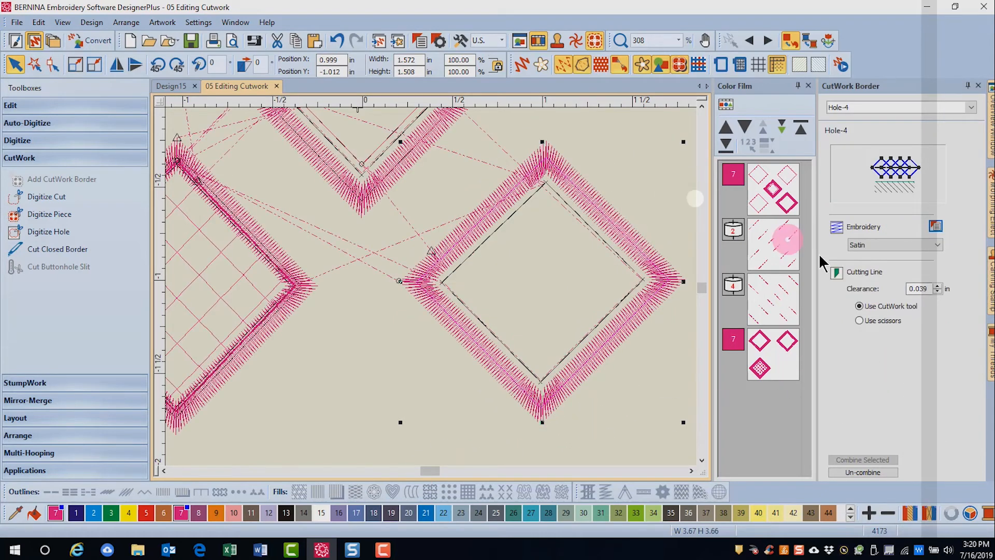
Change the Hole-4 diamond's embroidery border from satin to Candlewicking Border with the Half Knot 3-5mm pattern.
{"action": "left_click", "coordinate": [938, 244]}
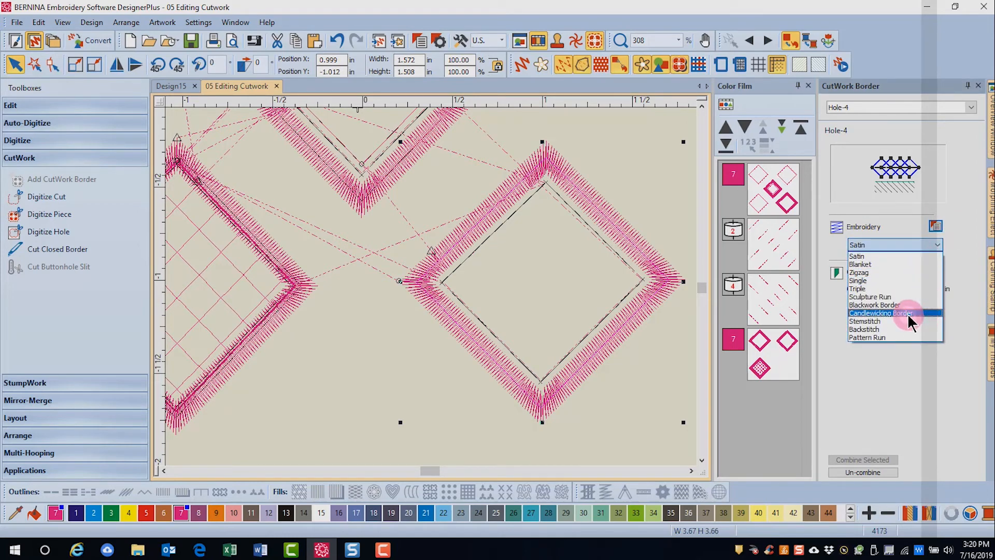
{"action": "left_click", "coordinate": [883, 313]}
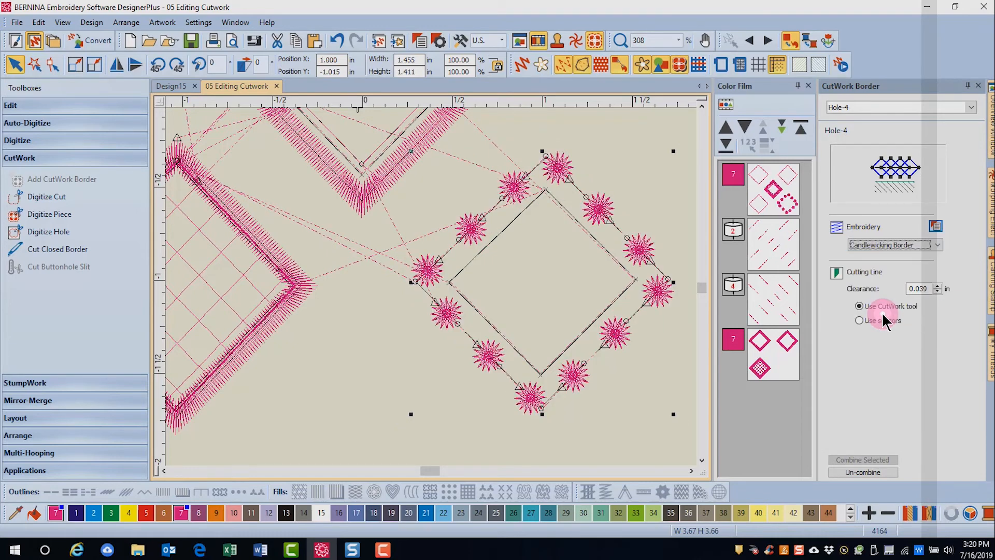
{"action": "left_click", "coordinate": [935, 226]}
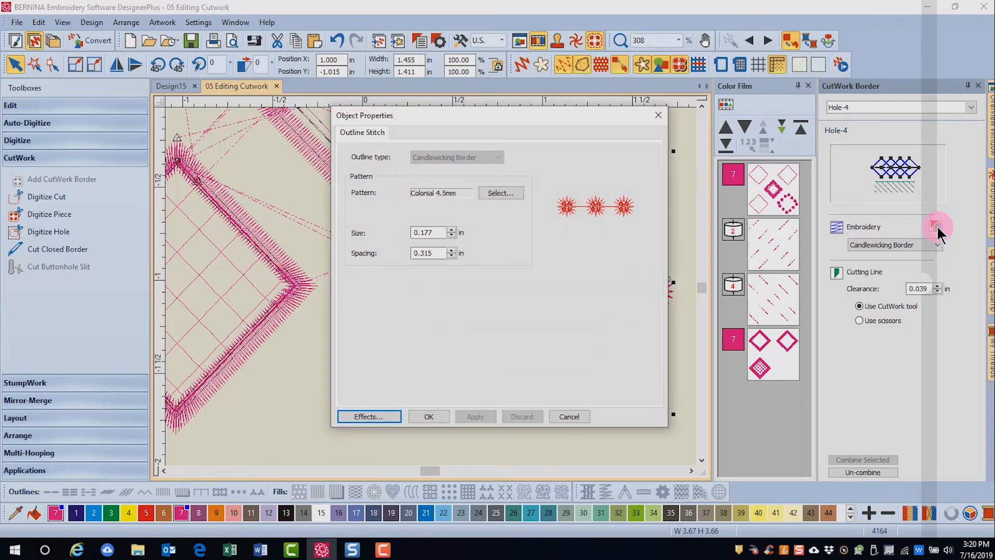
{"action": "left_click", "coordinate": [501, 200]}
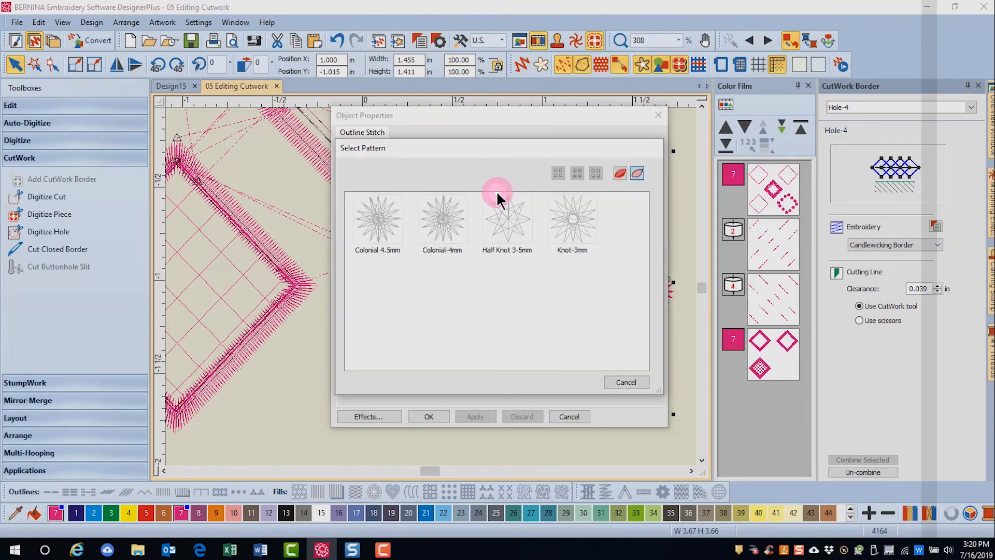
{"action": "double_click", "coordinate": [509, 220]}
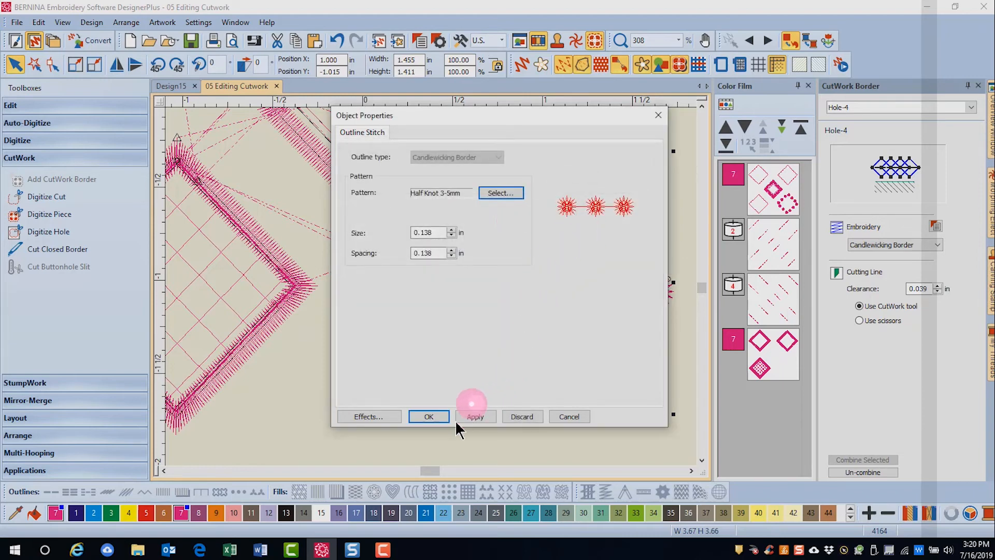
{"action": "left_click", "coordinate": [426, 417]}
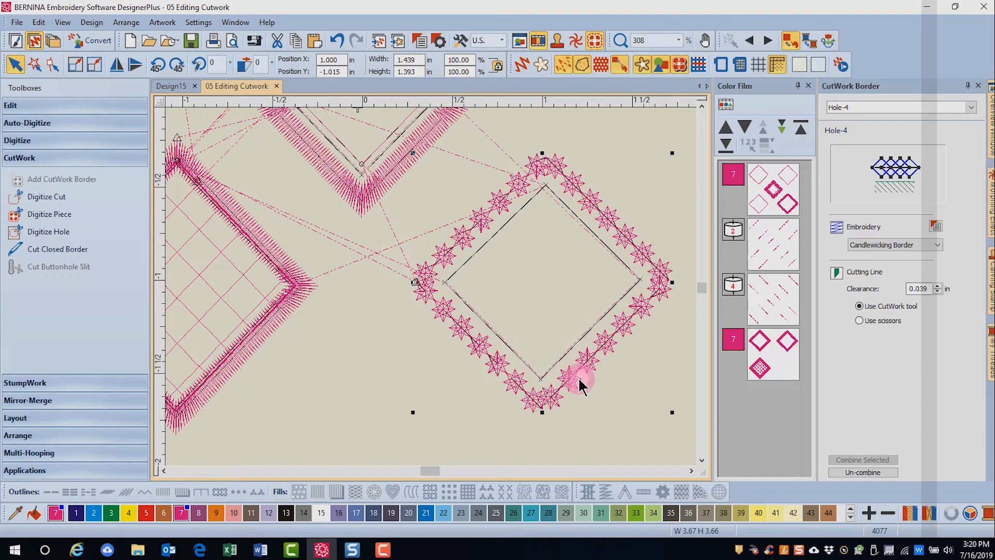
Set the cutting line of the center diamond, Hole-5, to use scissors instead of the CutWork tool.
{"action": "left_click_drag", "start_coordinate": [702, 298], "coordinate": [702, 285]}
{"action": "left_click", "coordinate": [452, 261]}
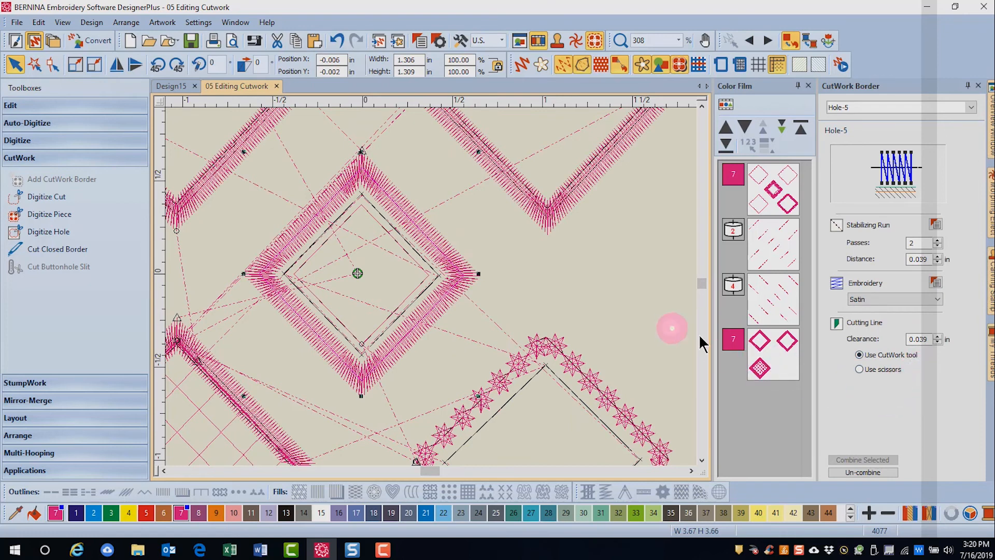
{"action": "left_click", "coordinate": [859, 369]}
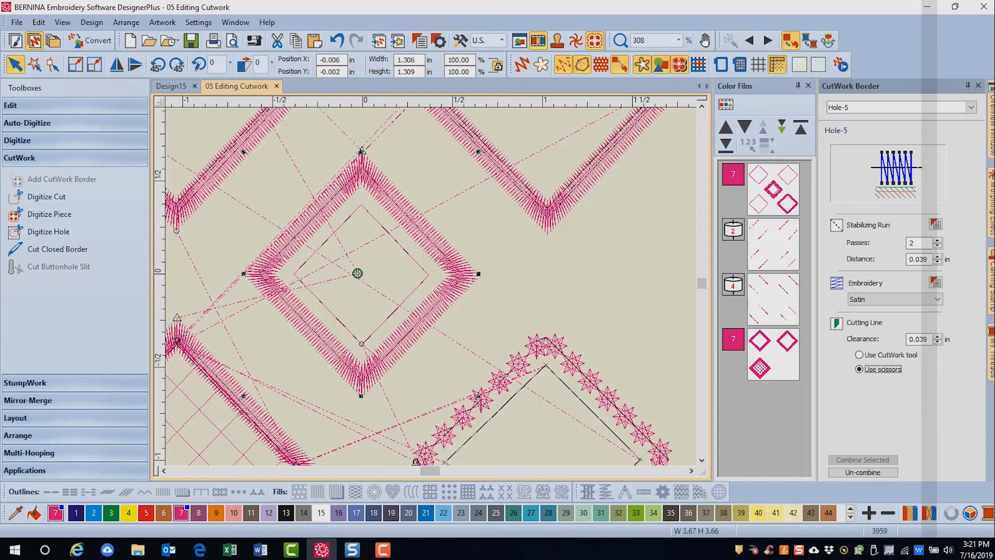
{"action": "key", "text": "alt+Tab"}
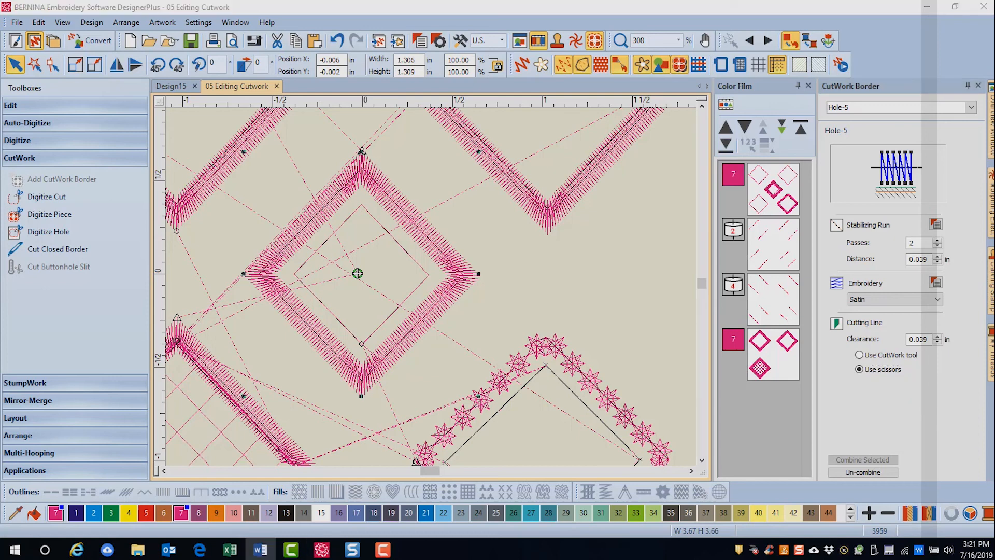